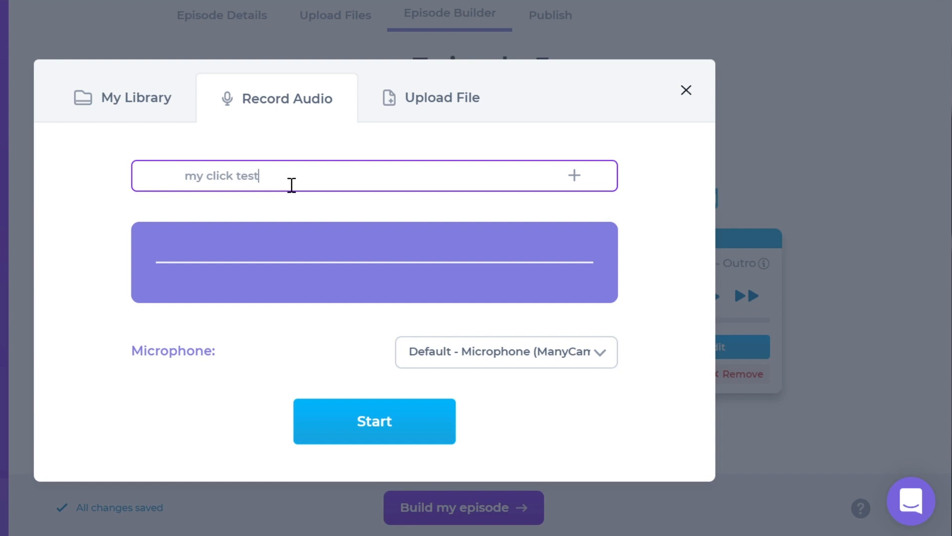
- Choose Microphone Array (Realtek(R) Audio) as the microphone and start recording the "my click test" clip
{"action": "left_click", "coordinate": [518, 355]}
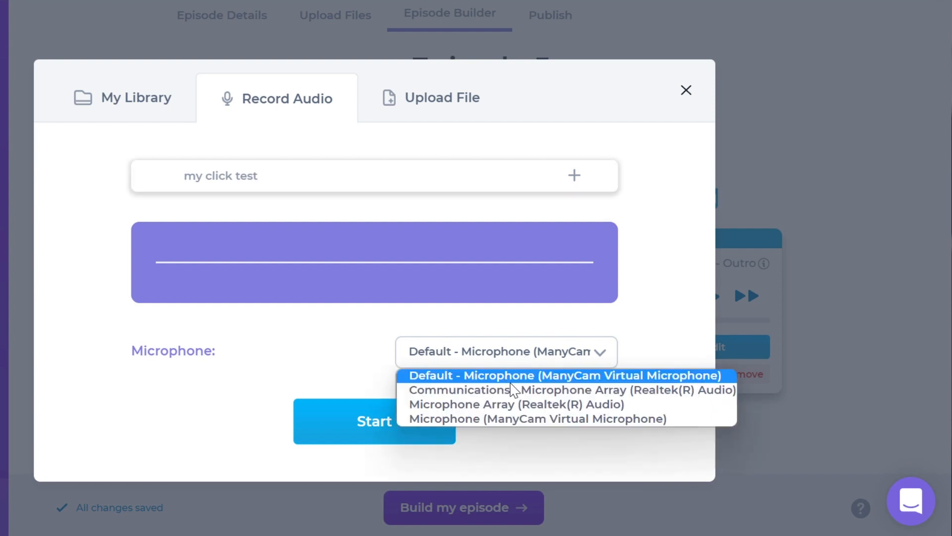
{"action": "left_click", "coordinate": [530, 404]}
{"action": "left_click", "coordinate": [377, 420]}
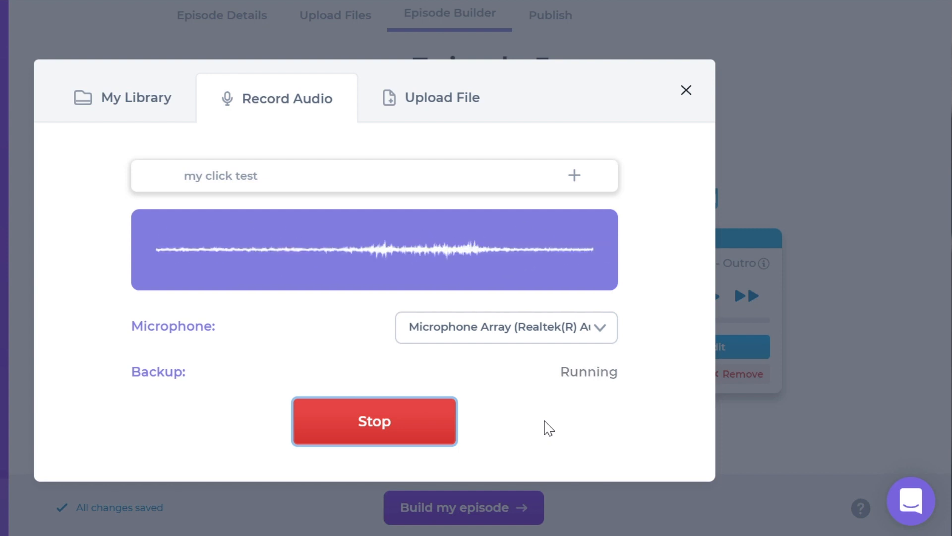
- Stop recording and save the "my click test" clip to the episode
{"action": "key", "text": "Tab"}
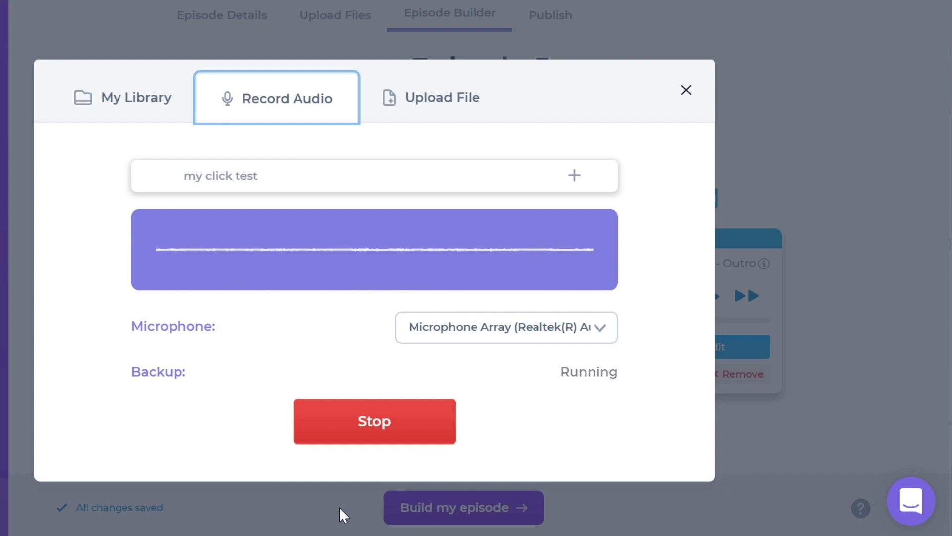
{"action": "left_click", "coordinate": [367, 426]}
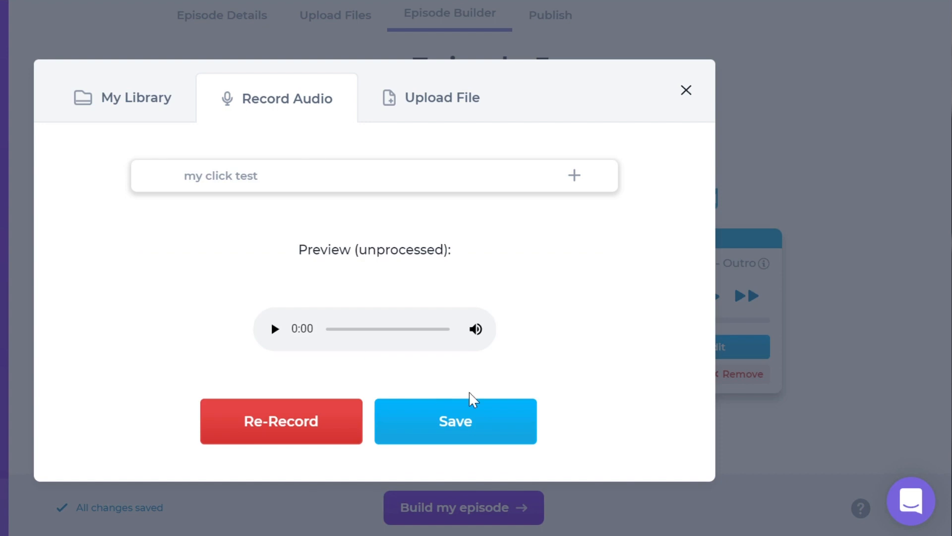
{"action": "left_click", "coordinate": [260, 176]}
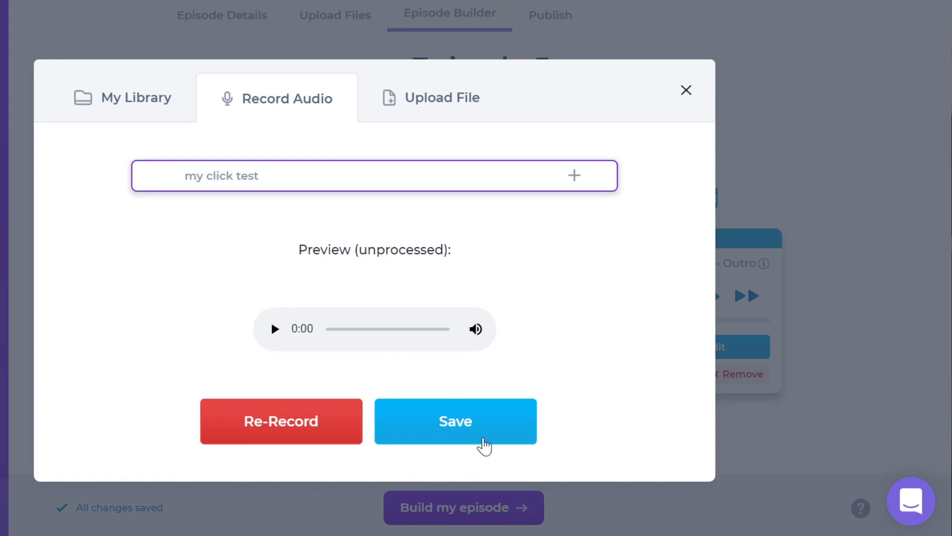
{"action": "left_click", "coordinate": [444, 430]}
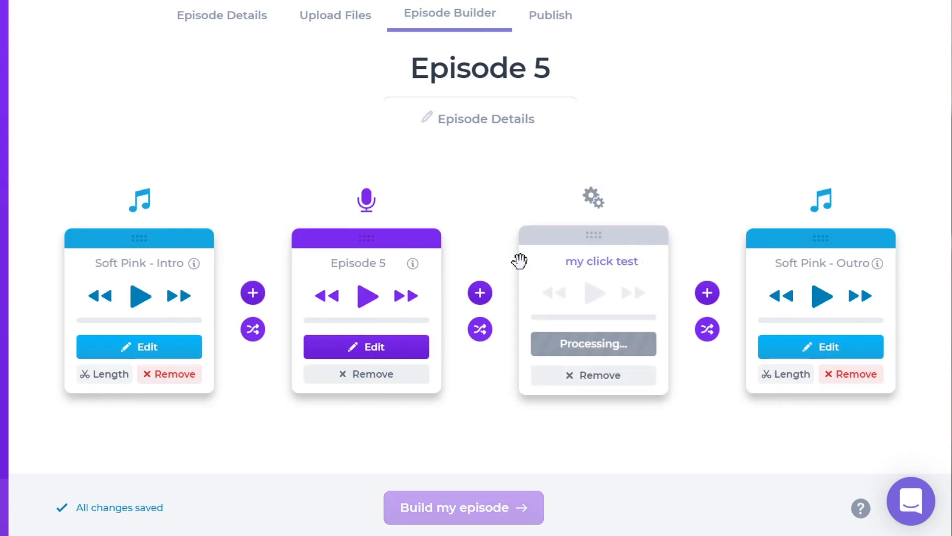
- Open the Episode 5 recording for editing and remove its existing cut near 0:48, restoring the full audio
{"action": "left_click", "coordinate": [367, 350]}
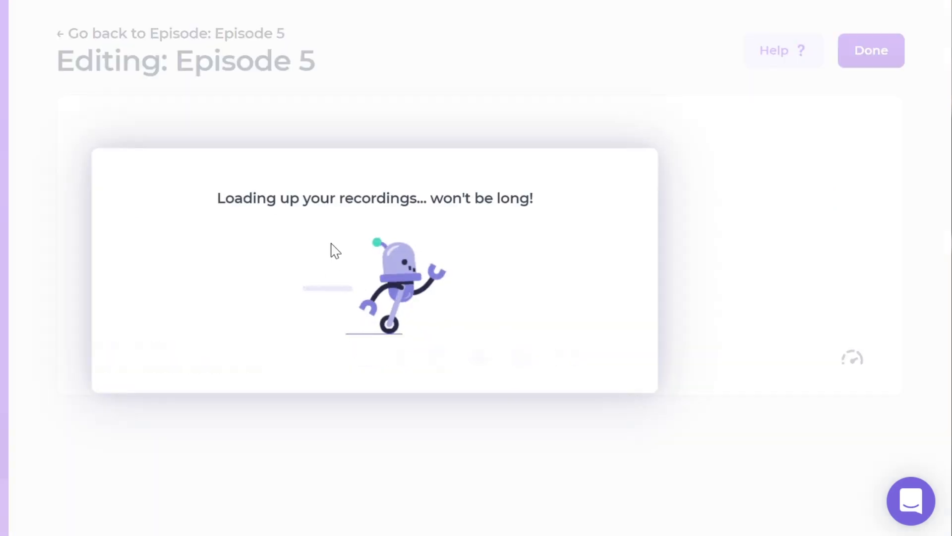
{"action": "left_click", "coordinate": [327, 277]}
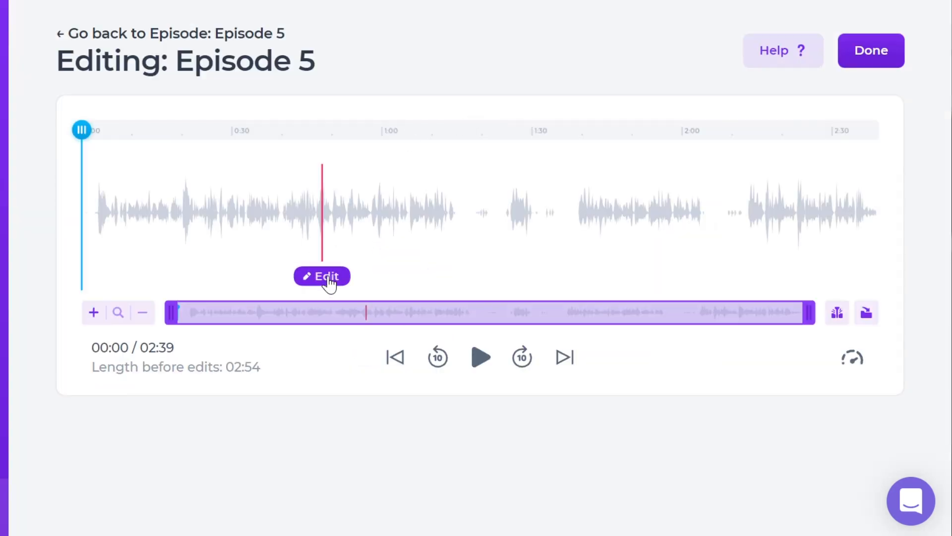
{"action": "left_click", "coordinate": [485, 277]}
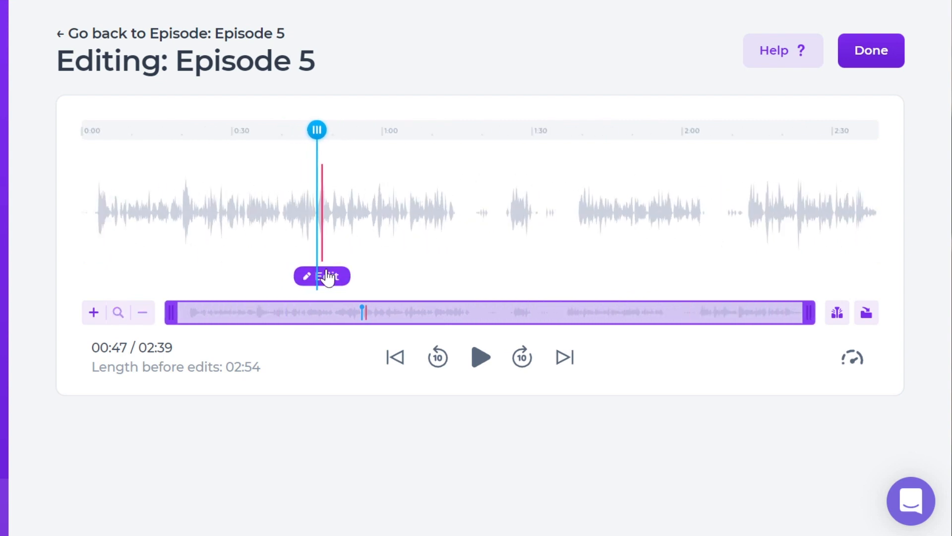
{"action": "left_click", "coordinate": [325, 276]}
{"action": "left_click", "coordinate": [565, 278]}
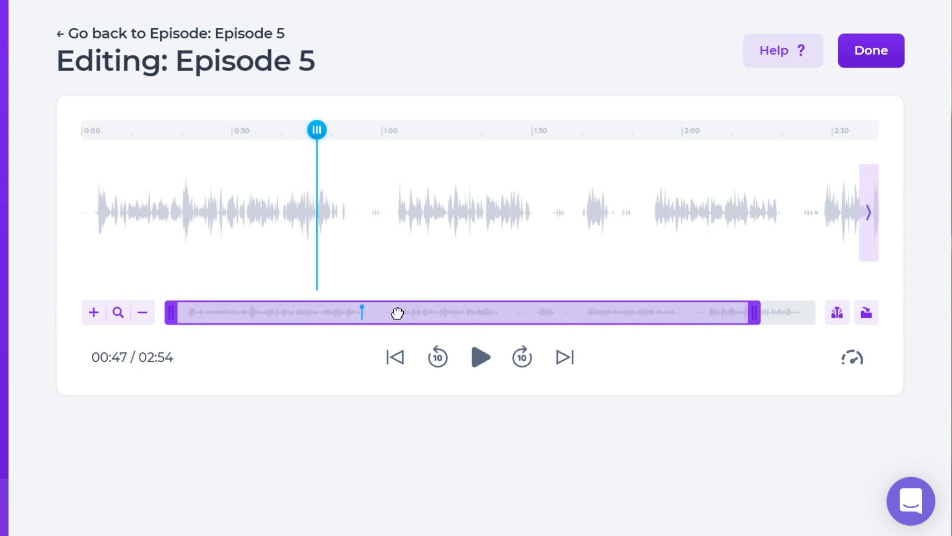
- Find the three click spikes just after 0:58 in the waveform and try a cut selection across them
{"action": "left_click_drag", "start_coordinate": [755, 314], "coordinate": [207, 313]}
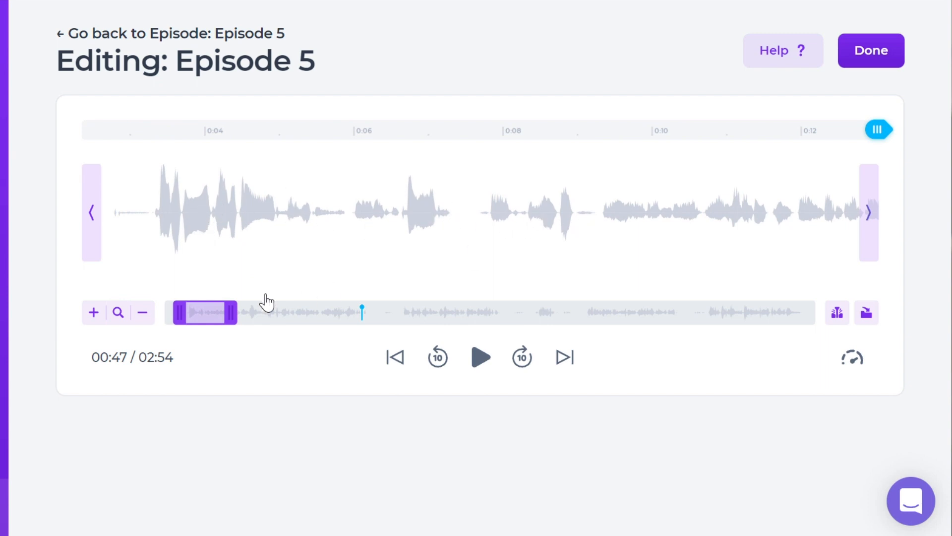
{"action": "left_click_drag", "start_coordinate": [202, 311], "coordinate": [277, 314]}
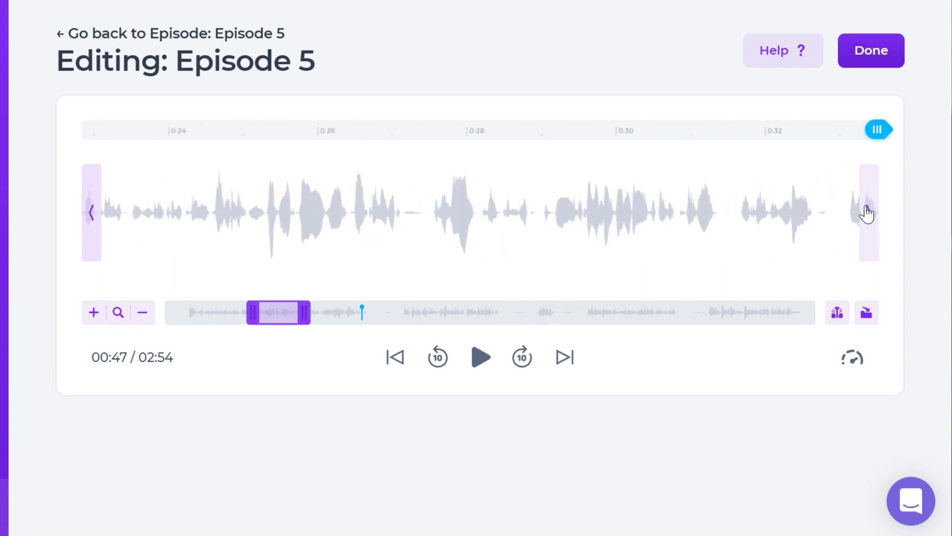
{"action": "left_click", "coordinate": [868, 212]}
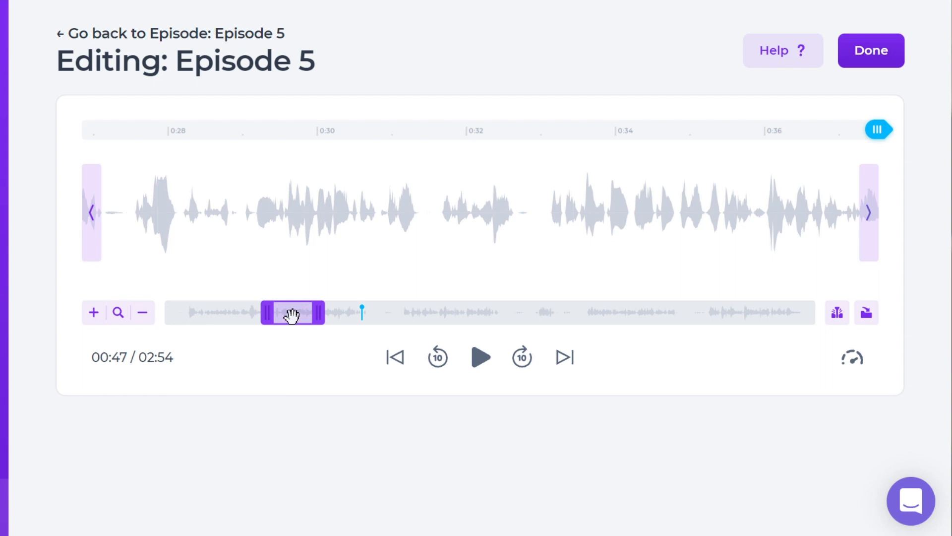
{"action": "left_click_drag", "start_coordinate": [293, 311], "coordinate": [381, 313]}
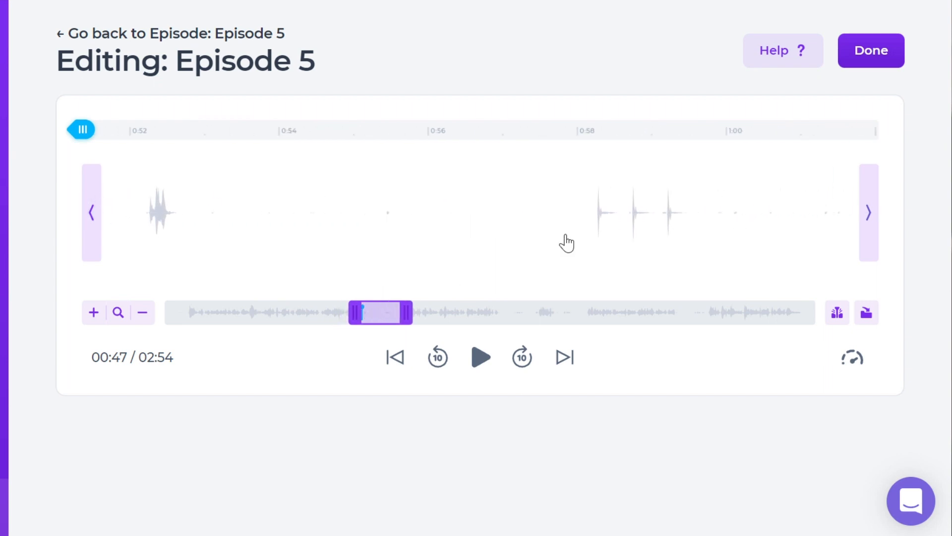
{"action": "left_click_drag", "start_coordinate": [584, 227], "coordinate": [691, 224]}
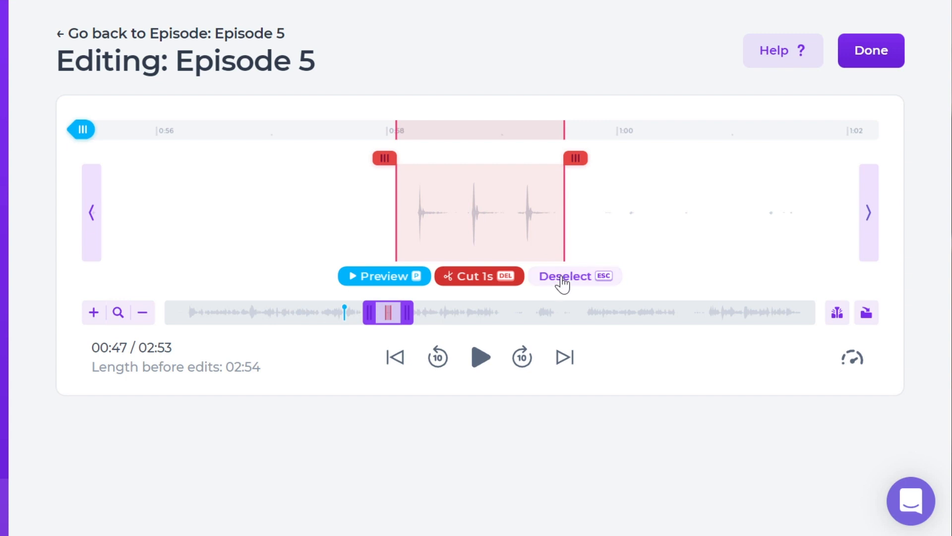
{"action": "left_click", "coordinate": [579, 282]}
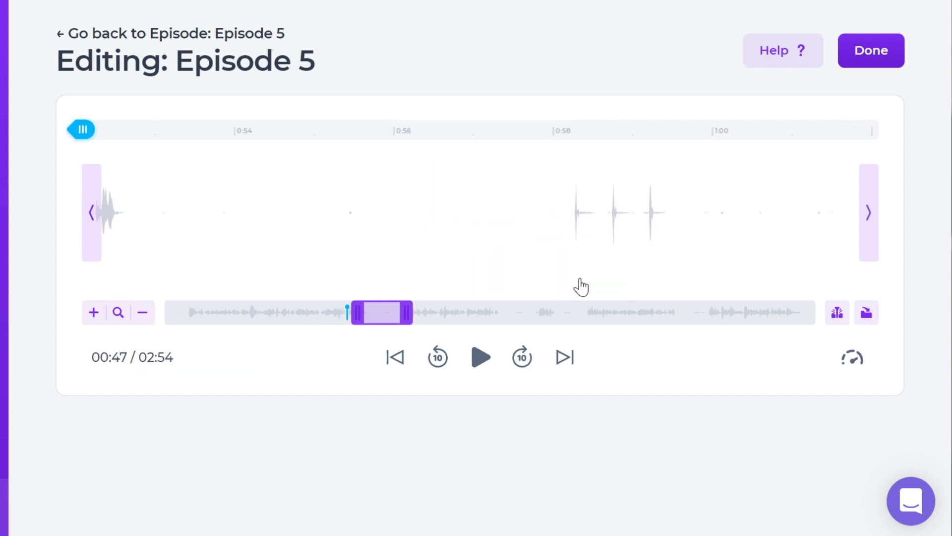
- Play the speech following the three click spikes, starting at about 1:03, to check where the retake begins
{"action": "left_click_drag", "start_coordinate": [373, 312], "coordinate": [389, 312]}
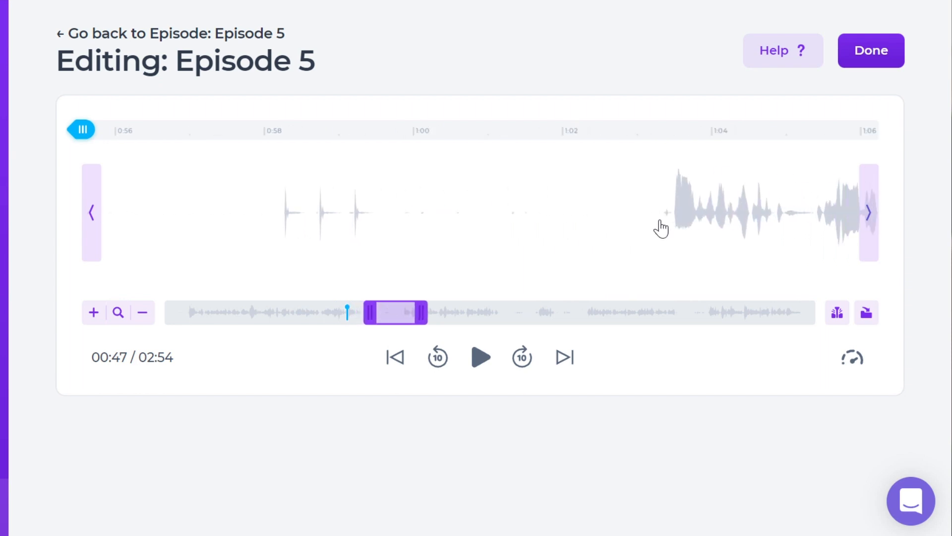
{"action": "left_click", "coordinate": [660, 222]}
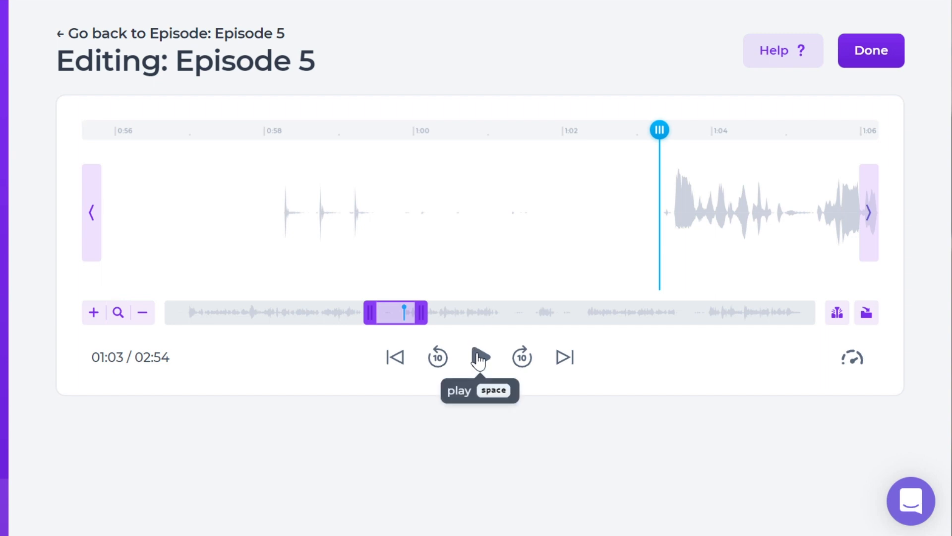
{"action": "left_click", "coordinate": [479, 357]}
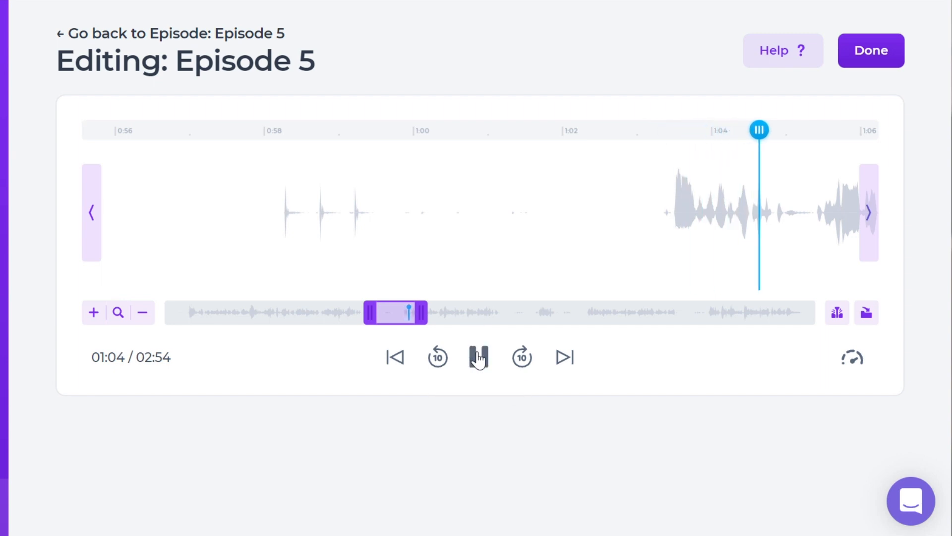
{"action": "left_click", "coordinate": [480, 357]}
- Listen to the speech before the click spikes, starting at about 0:44, to locate the start of the mistake
{"action": "left_click_drag", "start_coordinate": [425, 312], "coordinate": [352, 321]}
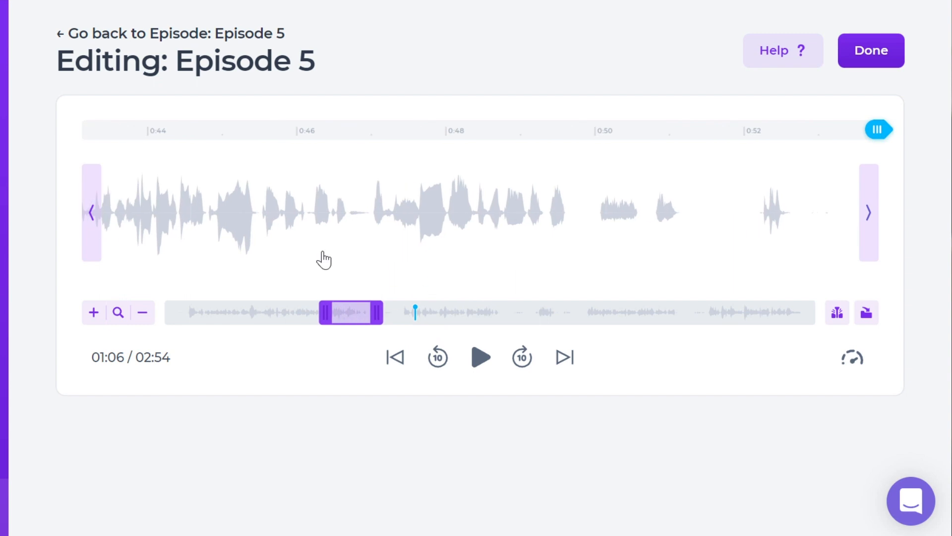
{"action": "left_click", "coordinate": [194, 227]}
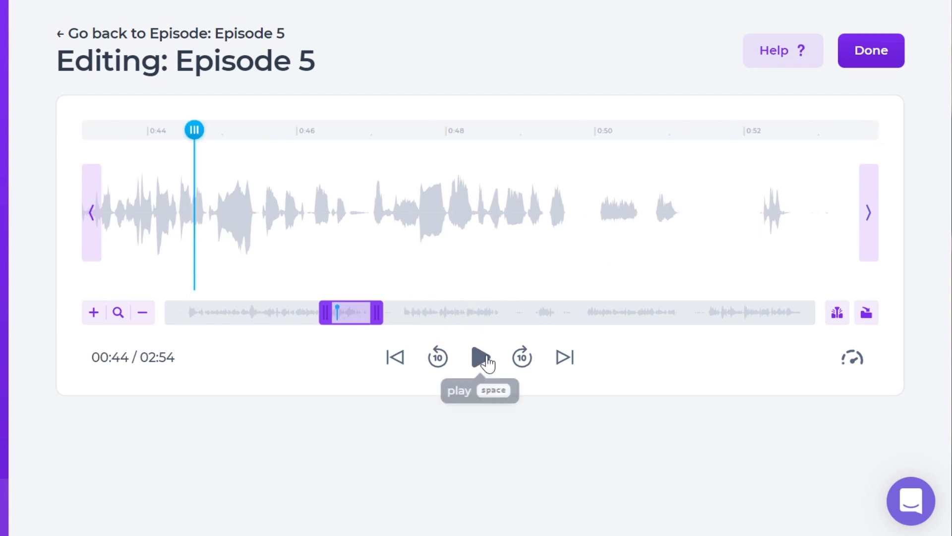
{"action": "left_click", "coordinate": [481, 365]}
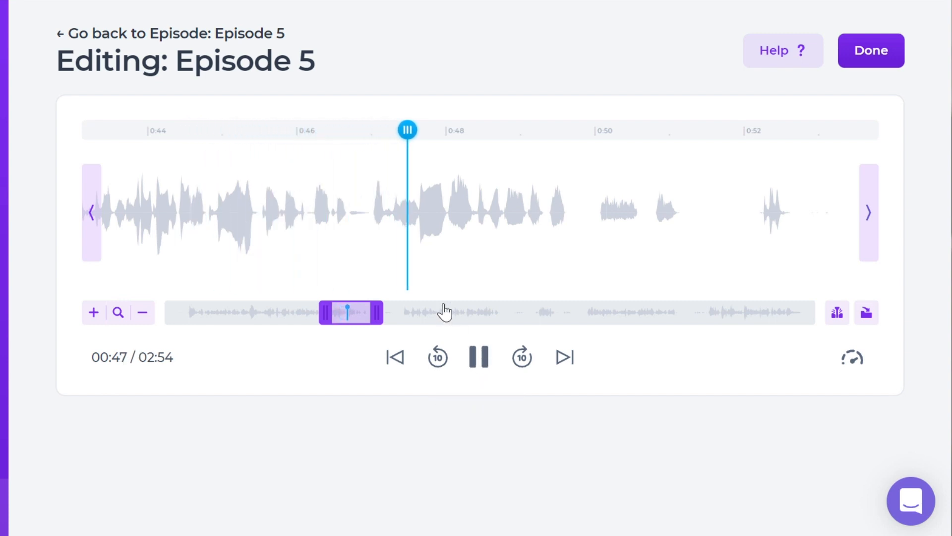
{"action": "left_click", "coordinate": [479, 363]}
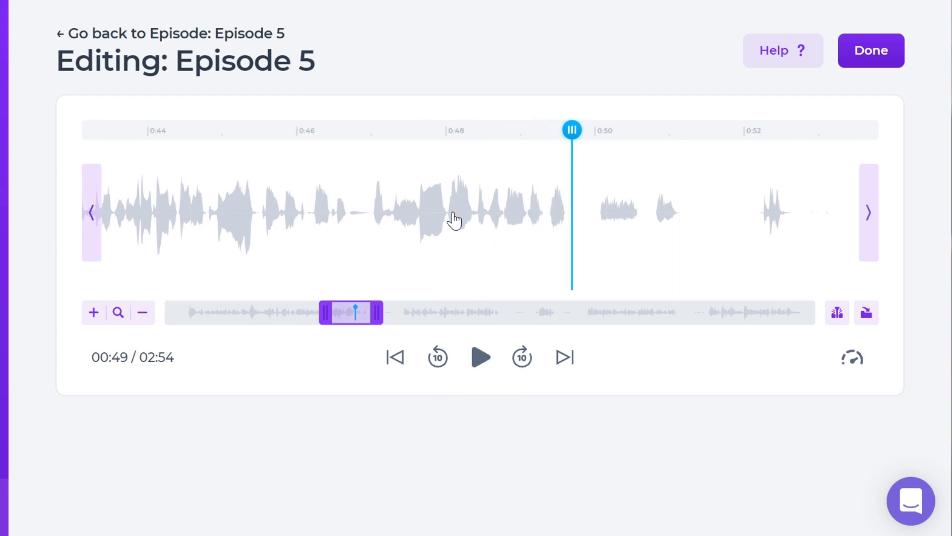
- Select the section from about 0:48 to about 1:03, covering the mistake and the three clicks, and preview the cut
{"action": "left_click_drag", "start_coordinate": [572, 132], "coordinate": [359, 164]}
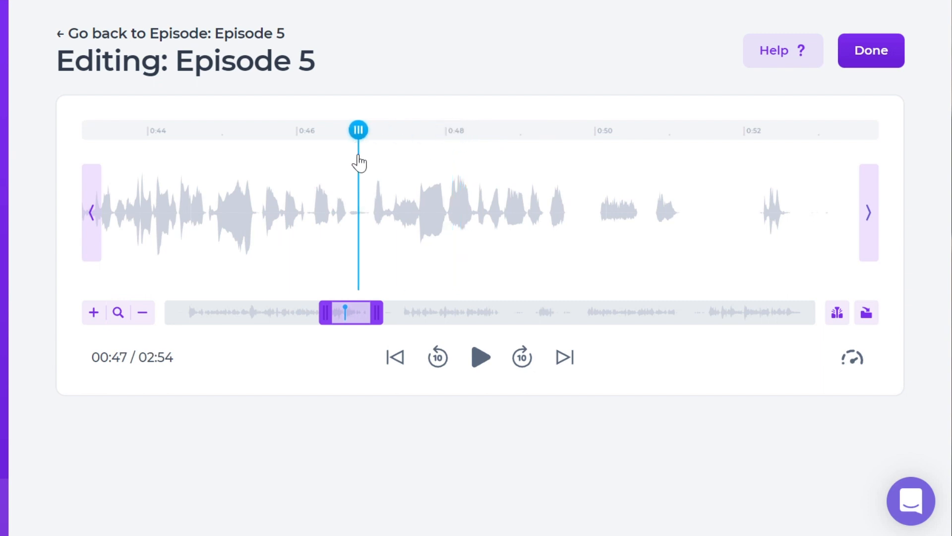
{"action": "left_click_drag", "start_coordinate": [447, 220], "coordinate": [843, 211]}
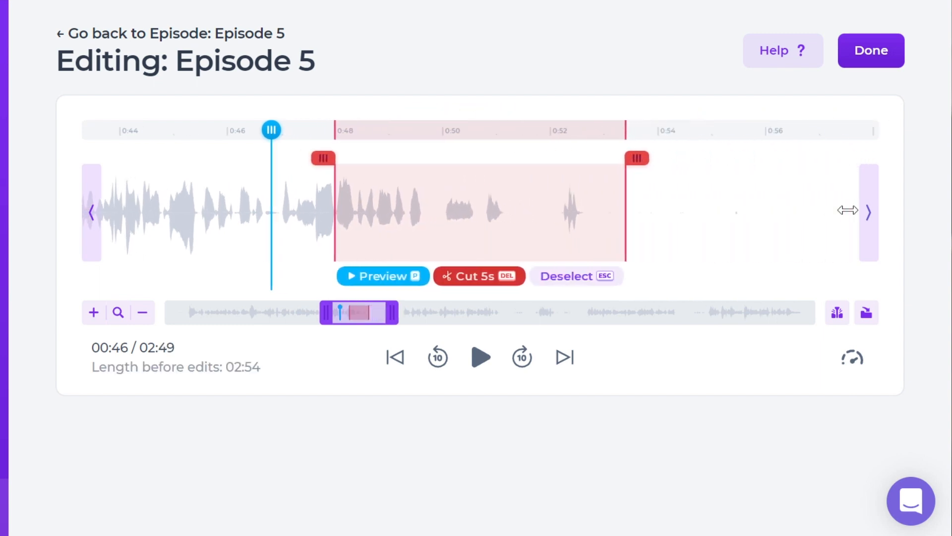
{"action": "left_click_drag", "start_coordinate": [636, 161], "coordinate": [843, 161]}
{"action": "left_click_drag", "start_coordinate": [658, 162], "coordinate": [820, 168]}
{"action": "left_click_drag", "start_coordinate": [666, 160], "coordinate": [699, 164]}
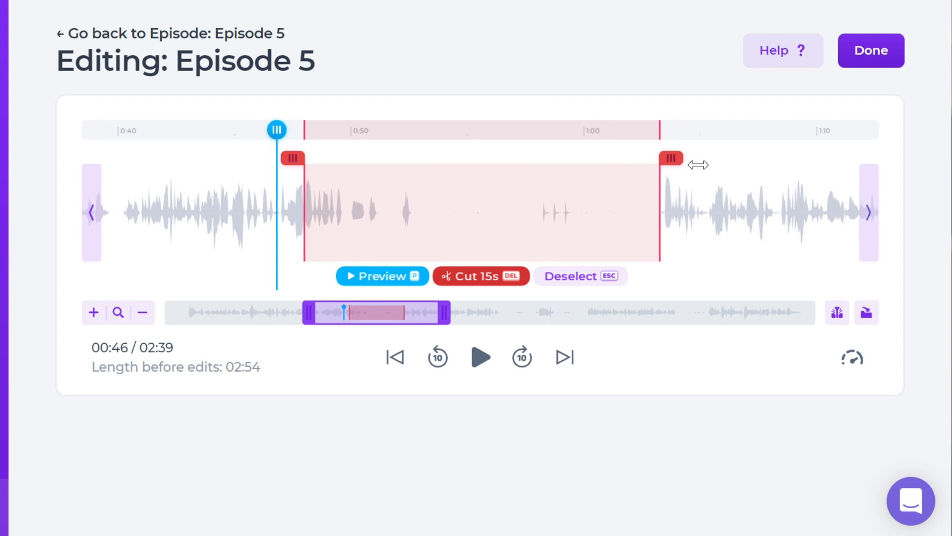
{"action": "left_click", "coordinate": [386, 281]}
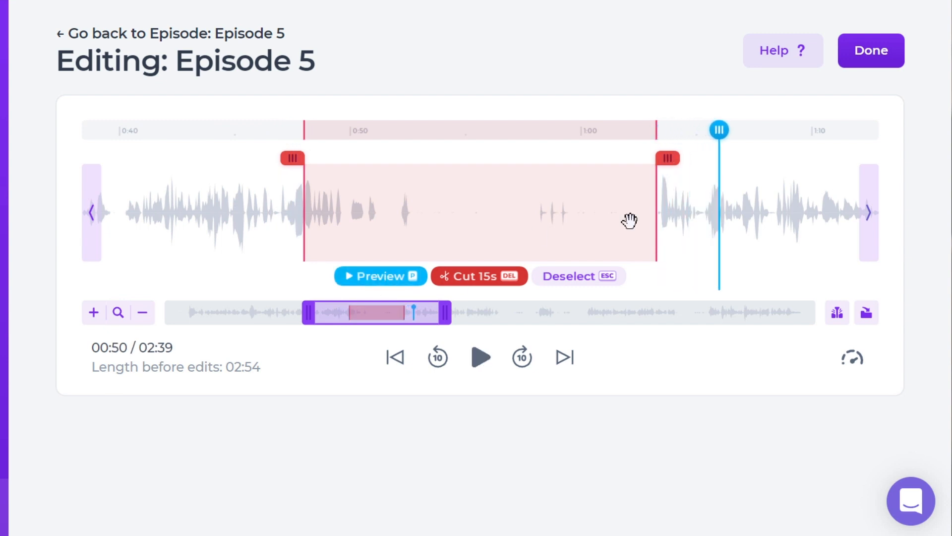
- Extend the selection's end slightly to just before the retake's first word and cut the 15-second section
{"action": "left_click", "coordinate": [94, 312]}
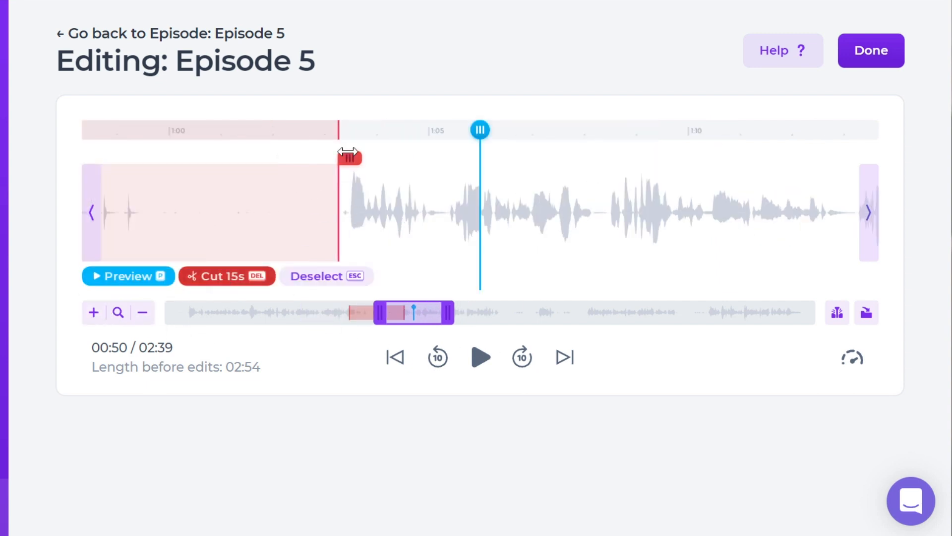
{"action": "left_click_drag", "start_coordinate": [358, 156], "coordinate": [358, 155]}
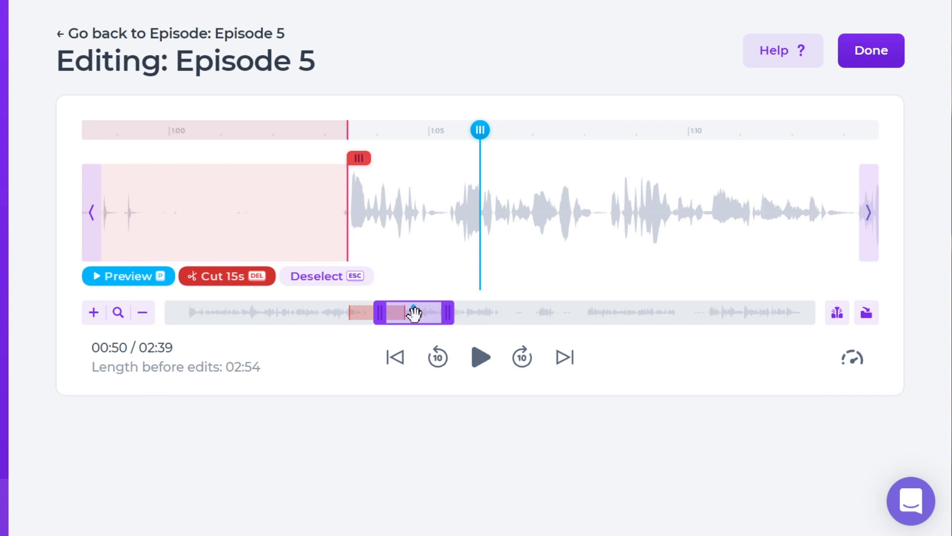
{"action": "left_click", "coordinate": [240, 278]}
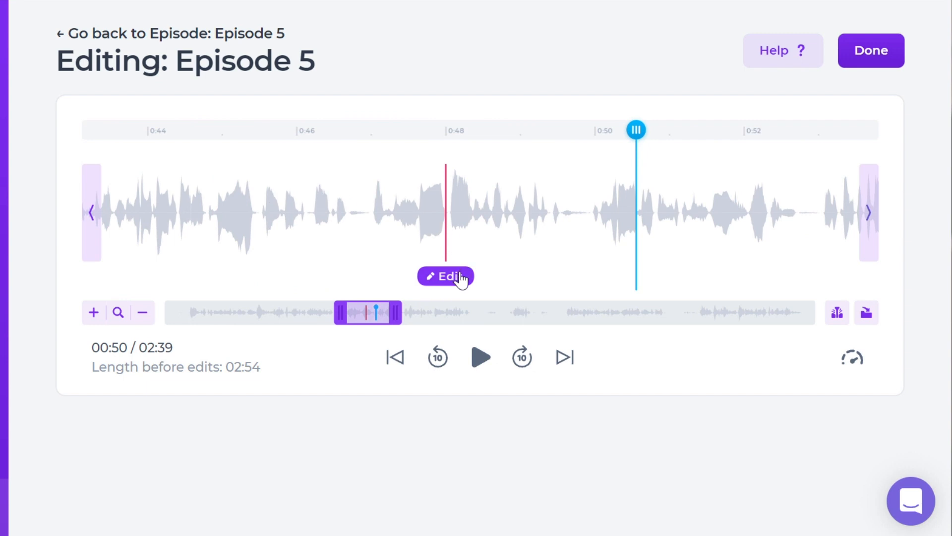
- Locate the next group of three click spikes, around 1:20 in the waveform
{"action": "left_click_drag", "start_coordinate": [361, 313], "coordinate": [487, 307]}
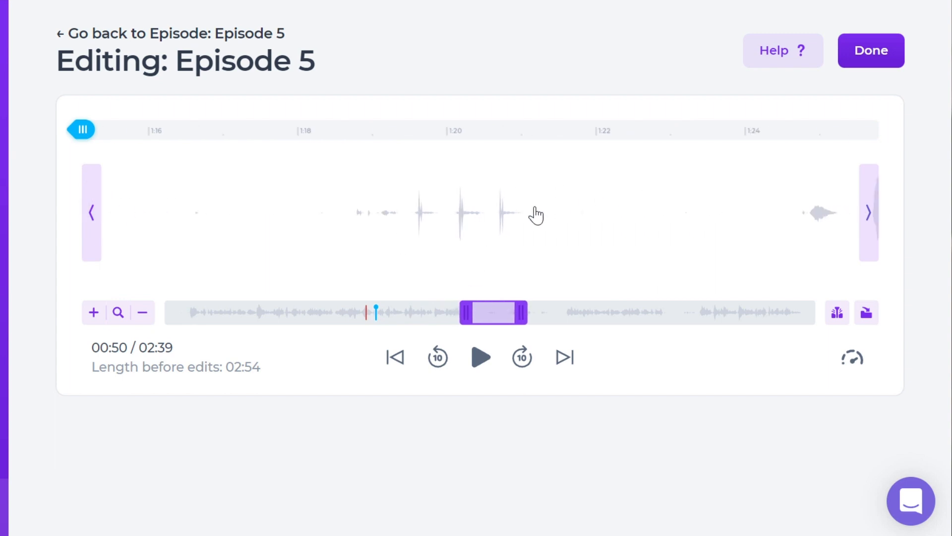